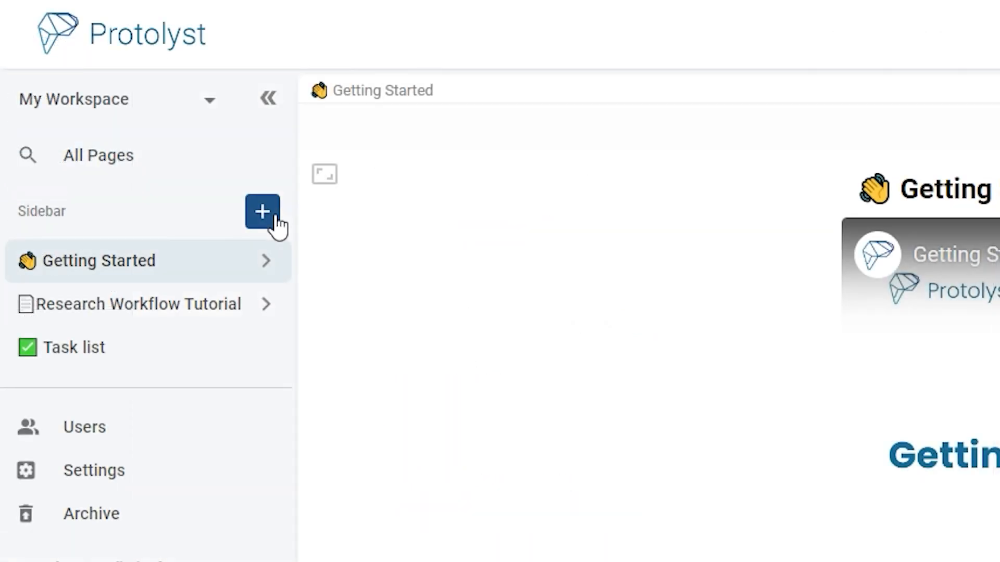
Step: Create a new table page in the sidebar and title it "Reading list"
click(275, 219)
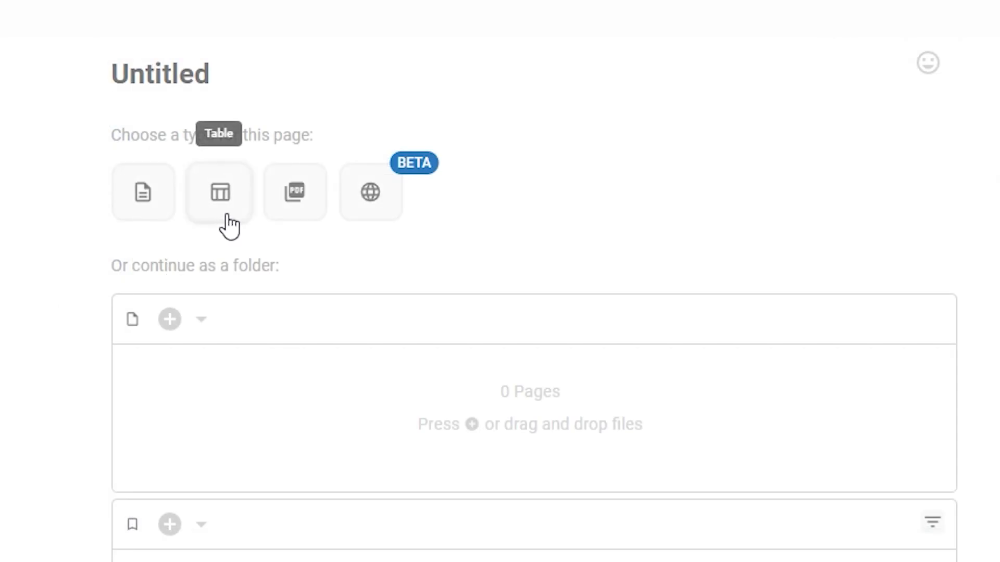
click(230, 223)
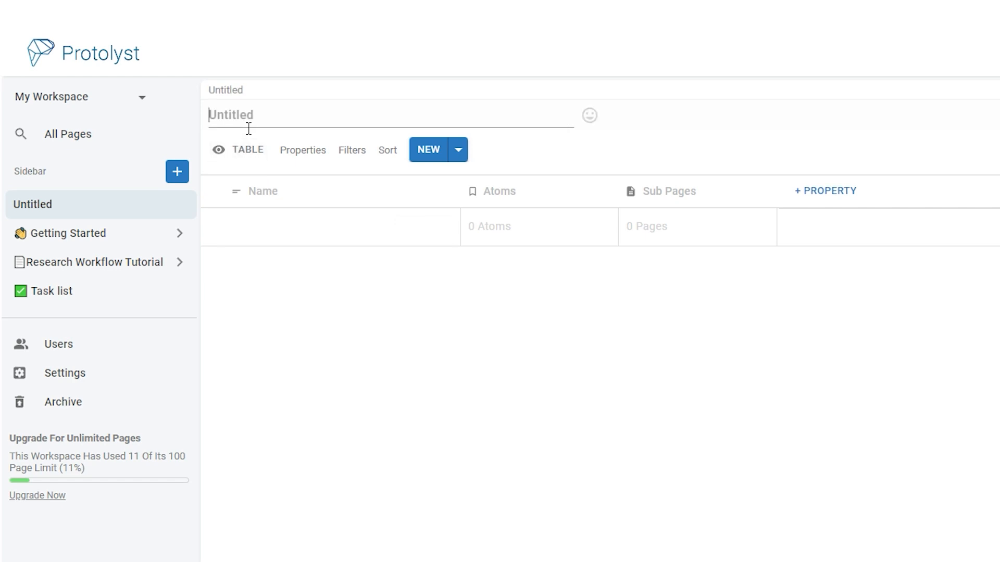
text(Reading list)
click(394, 382)
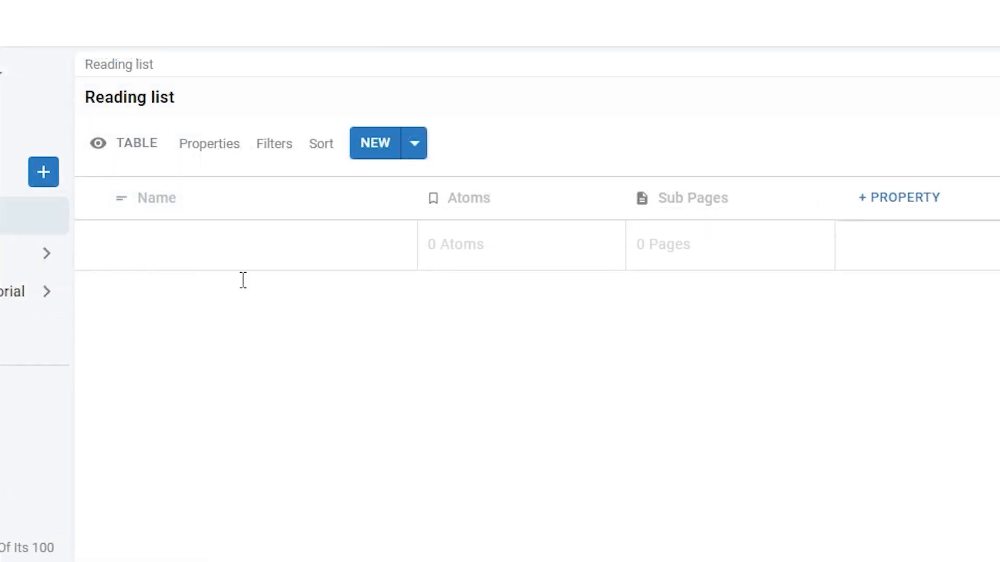
Step: Rename the table's Name column to "Title"
click(223, 205)
key(ctrl+a)
text(Title)
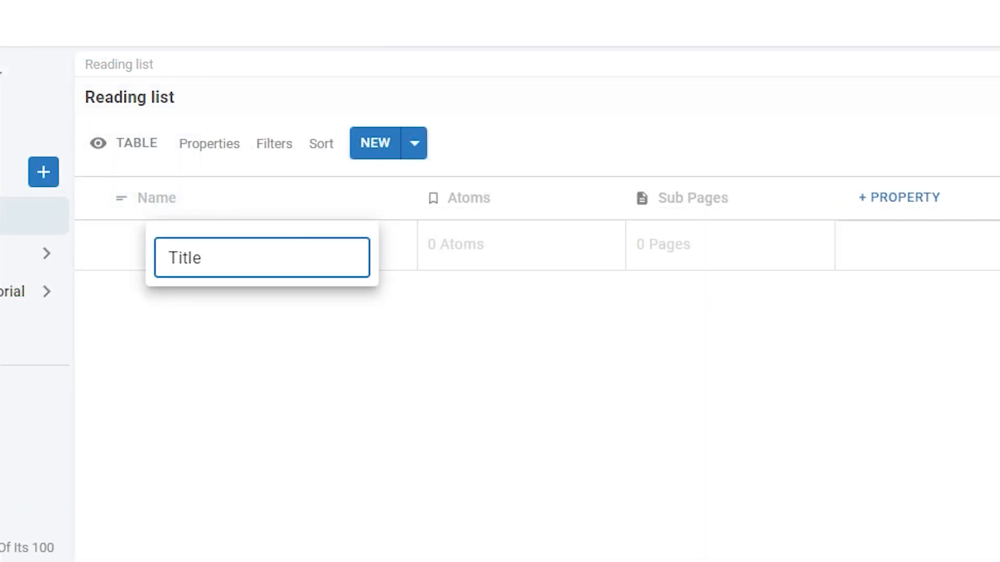
click(409, 544)
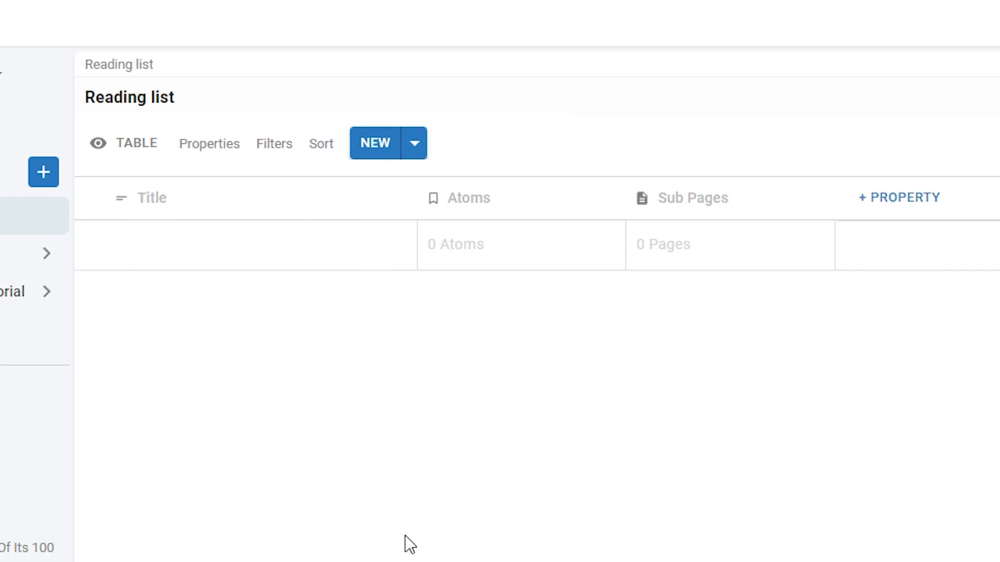
Step: Examine the Atoms column's settings and the property types it can be given
click(544, 206)
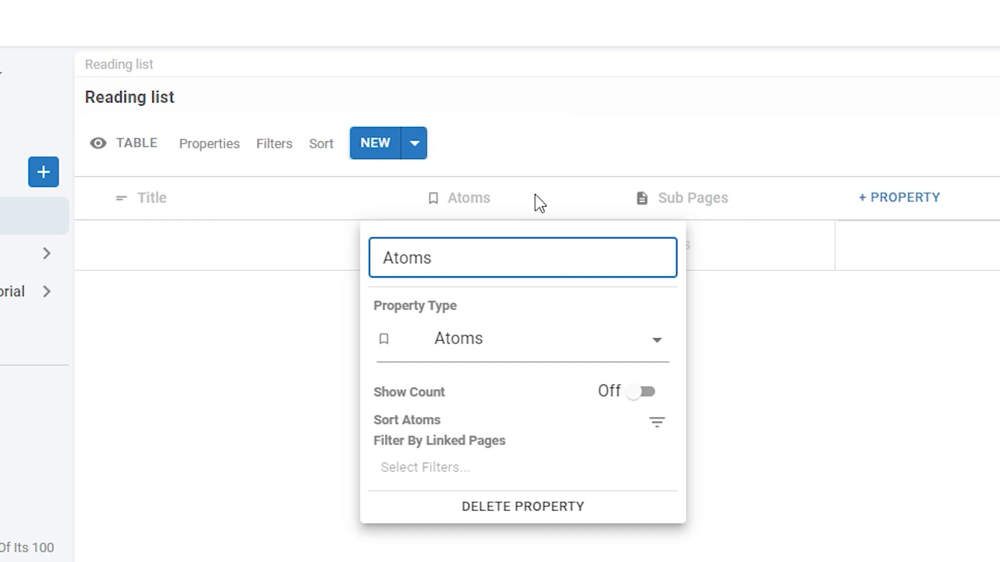
click(660, 348)
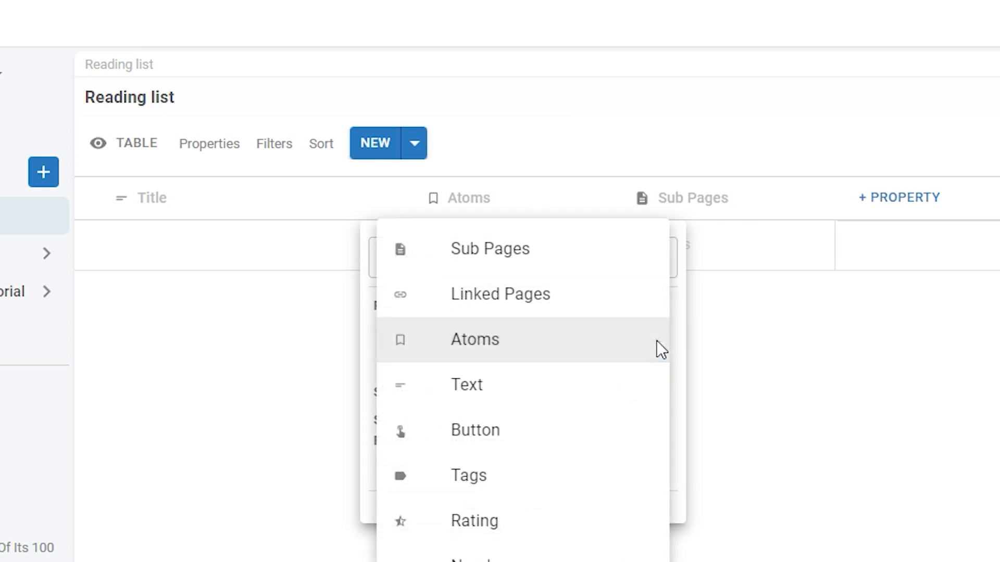
click(638, 358)
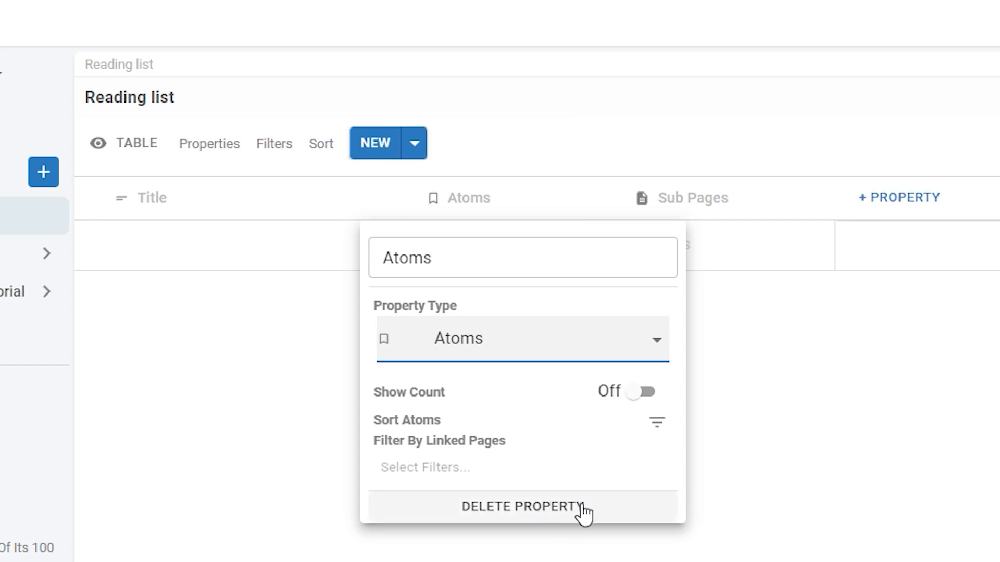
click(868, 431)
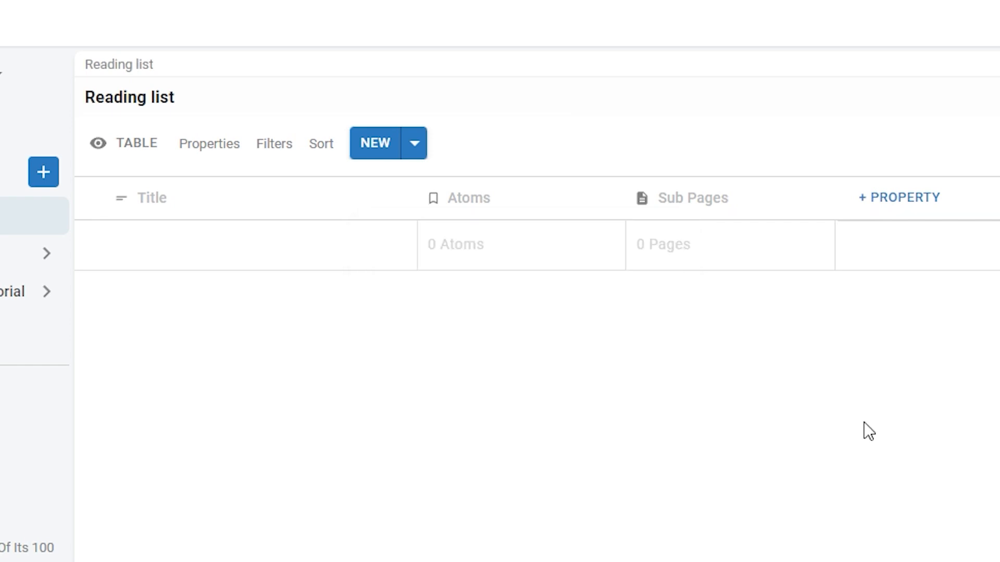
Step: Add a new property column to the table and place it directly after the Title column
click(920, 204)
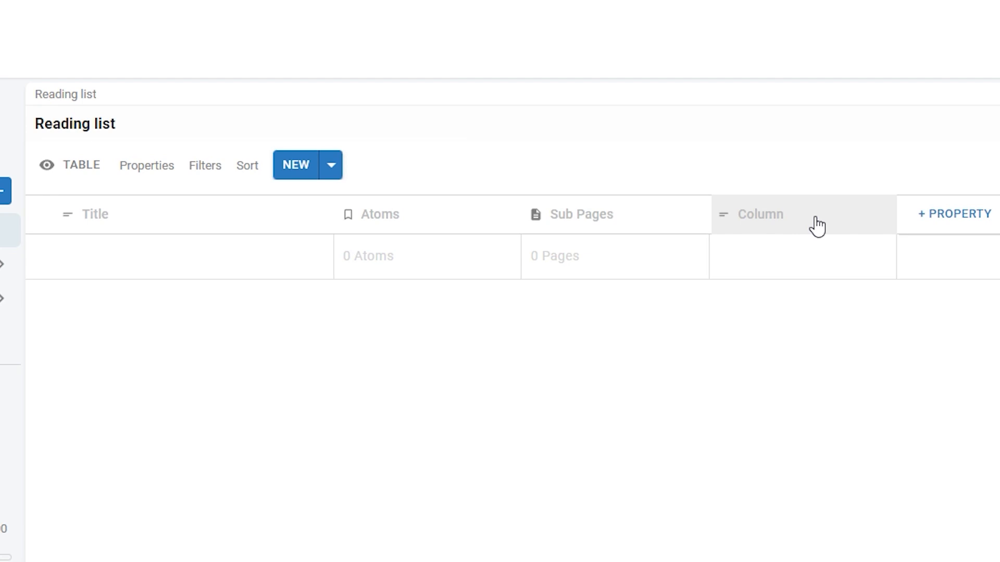
drag(823, 222, 435, 221)
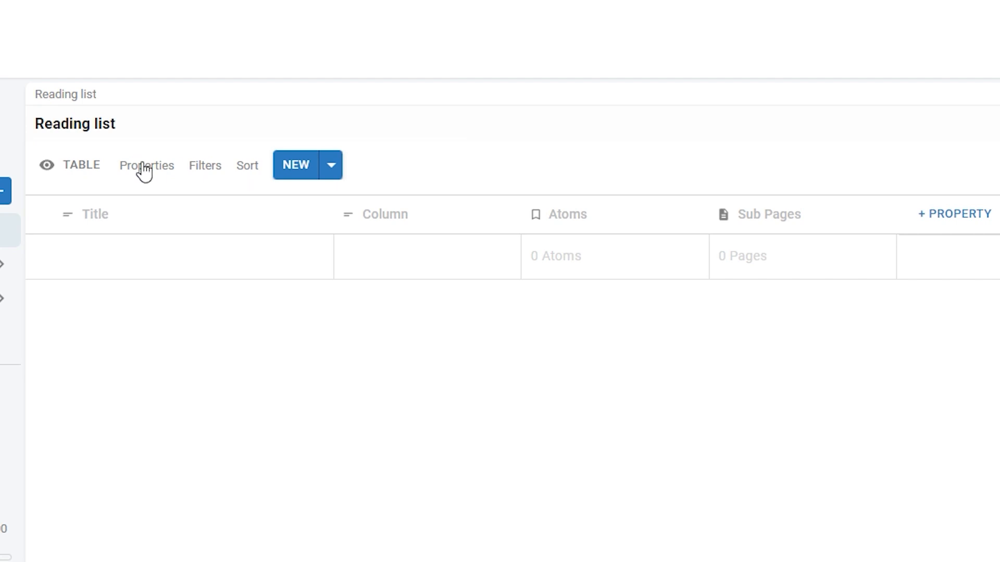
Step: Hide and reshow the Sub Pages and Atoms columns, and reorder Sub Pages ahead of Atoms
click(157, 168)
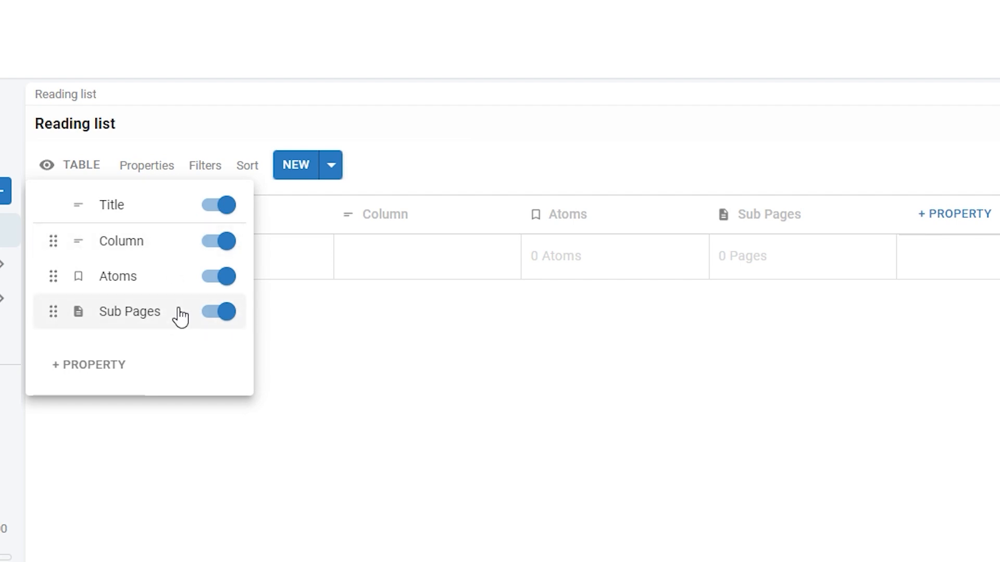
click(230, 314)
click(229, 279)
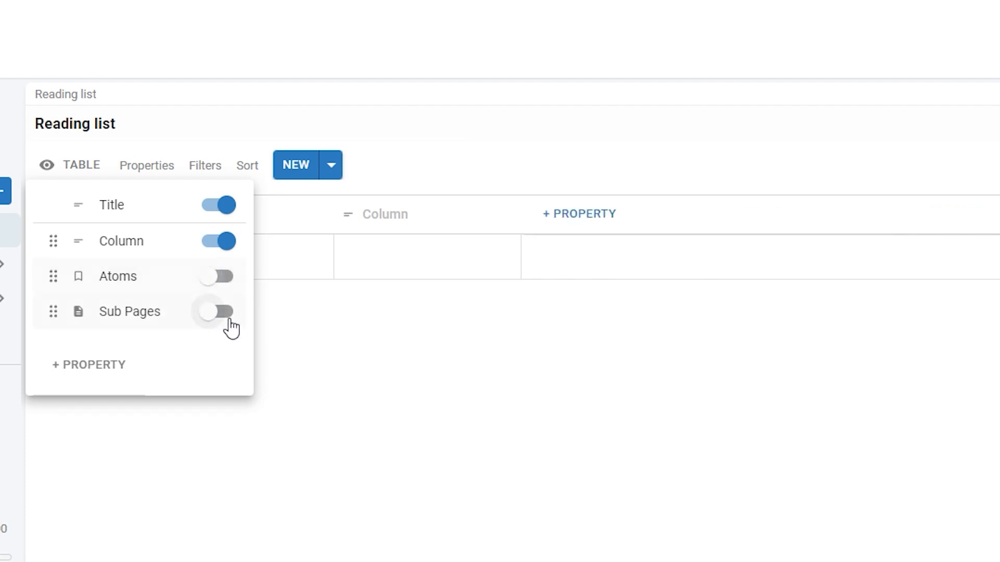
click(210, 313)
click(212, 278)
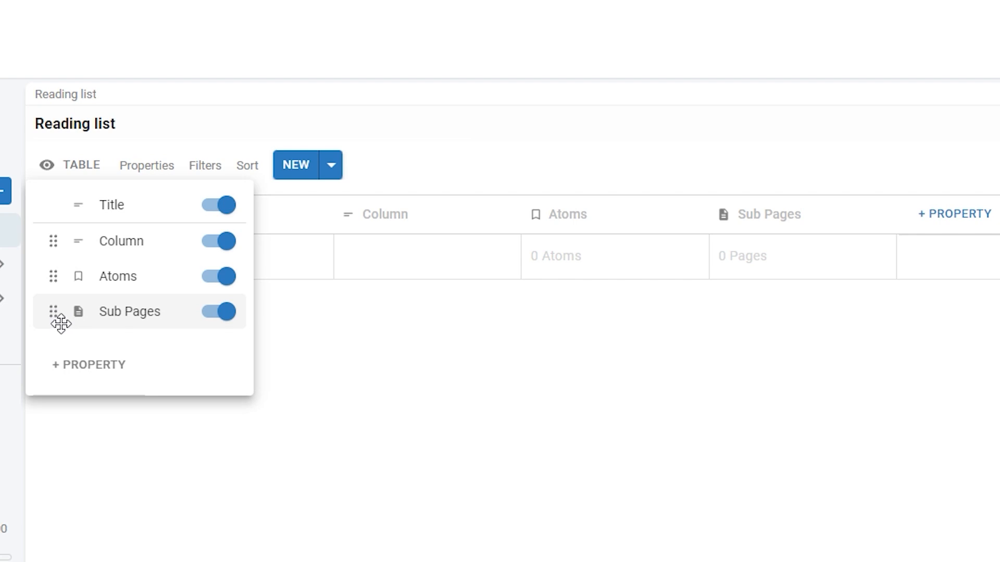
drag(60, 324, 60, 282)
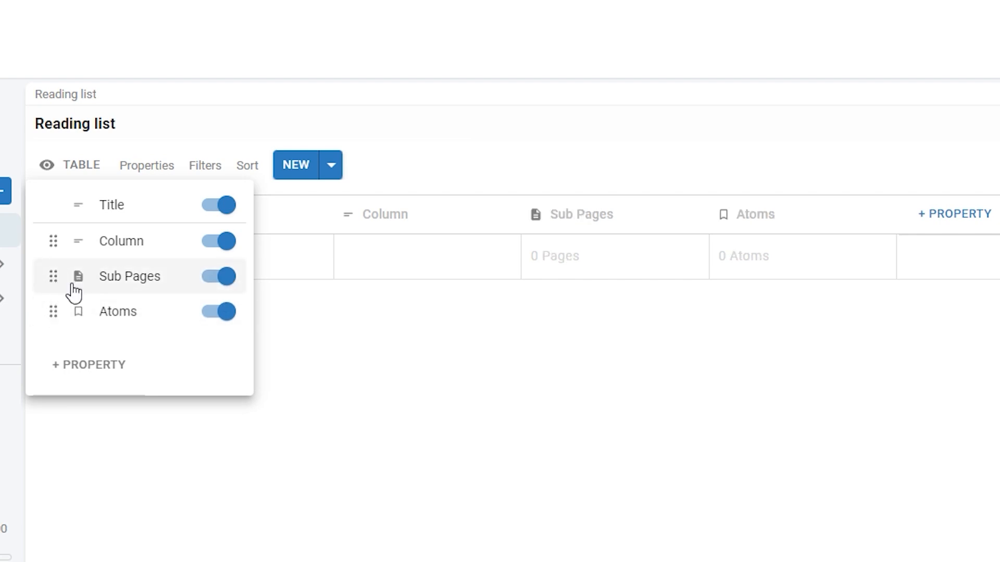
click(471, 354)
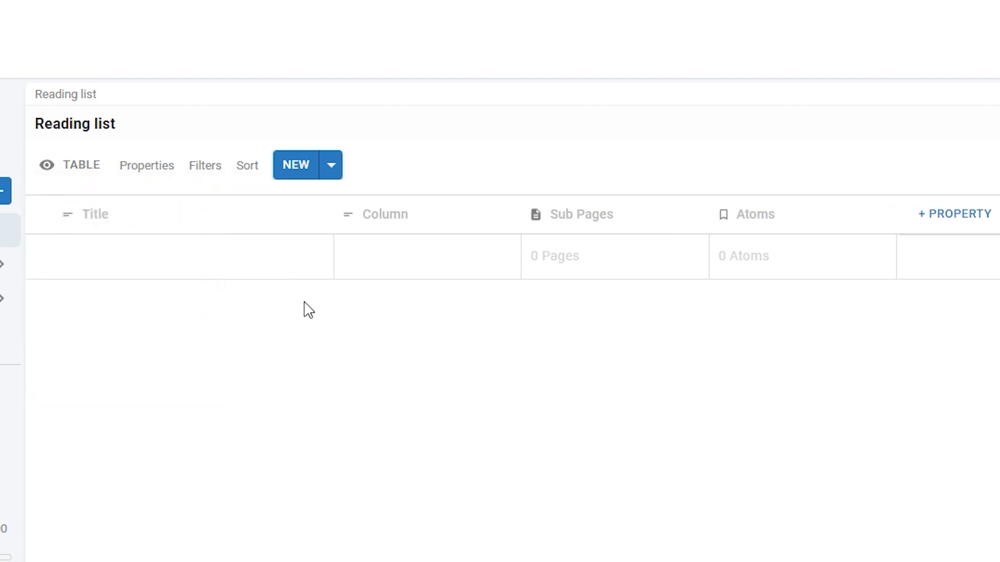
Step: Add a typeless row to the table and title it "New Typeless Page"
click(296, 165)
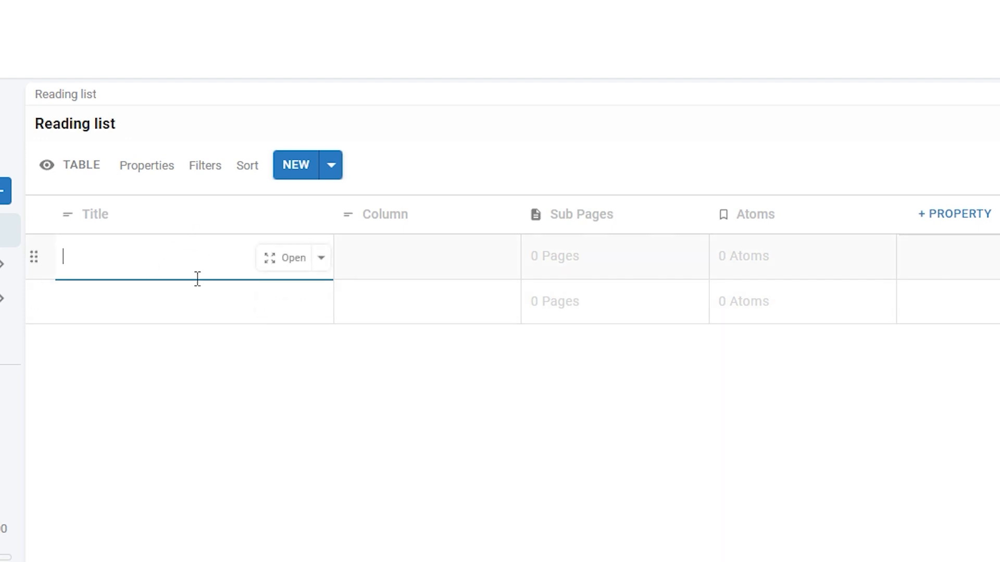
text(New Typeless Page)
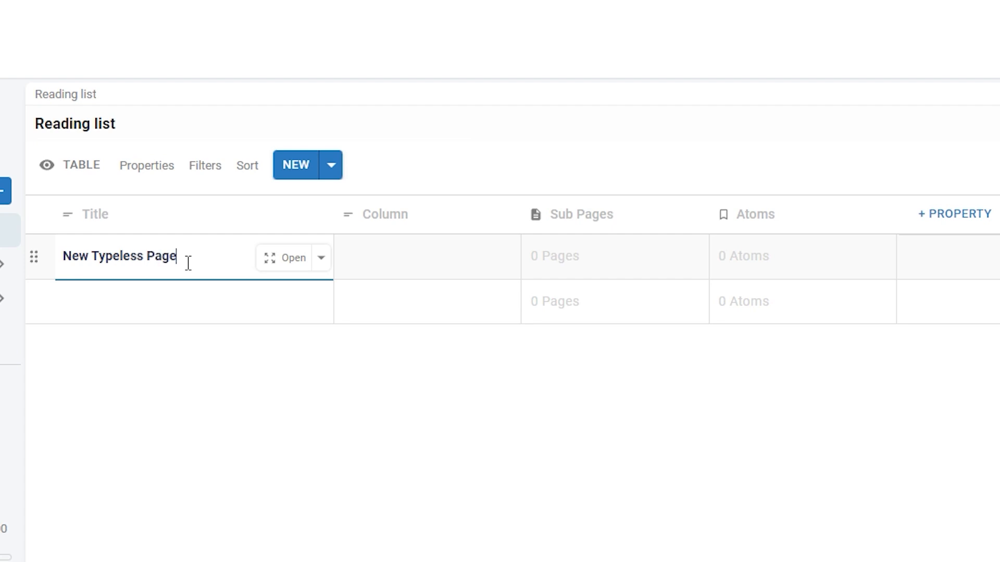
click(319, 378)
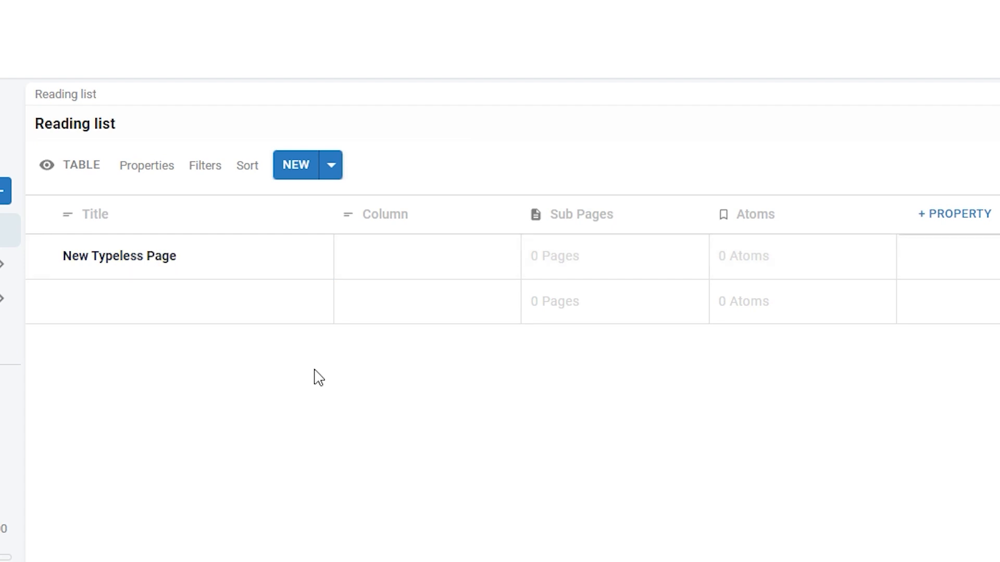
Step: Create a text editor page titled "My Page" containing the line "Adding some text to my page"
click(331, 167)
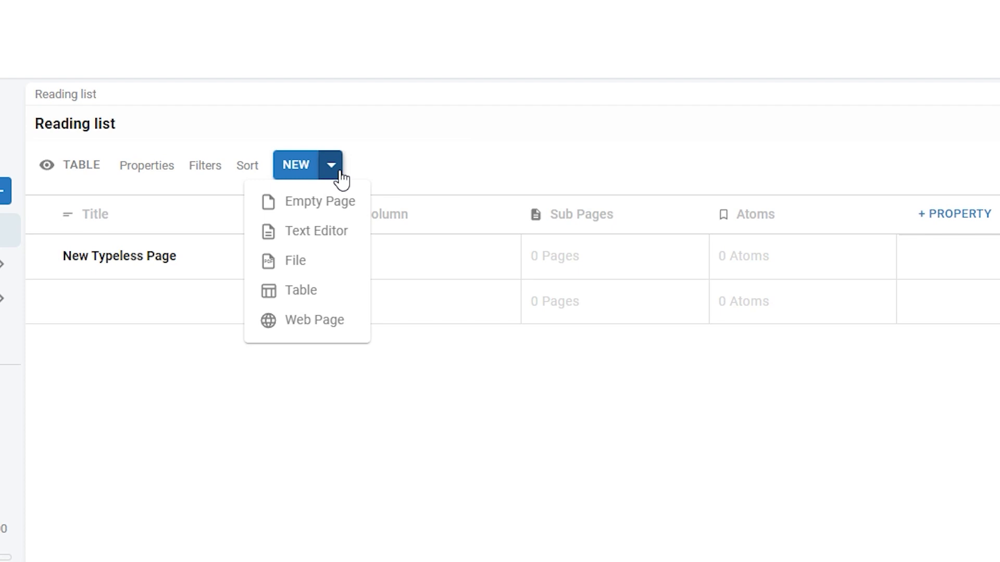
click(339, 235)
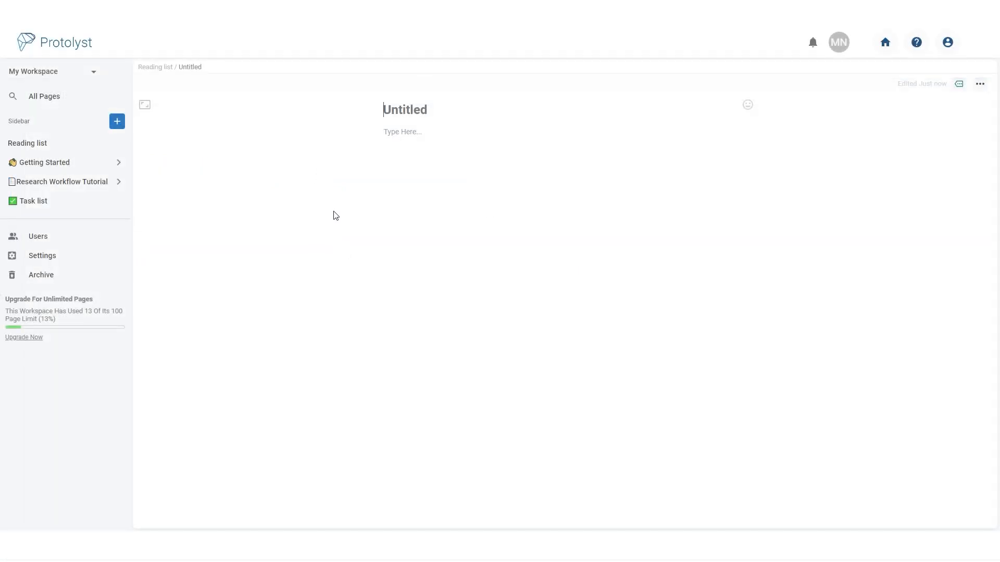
text(My Page)
click(404, 136)
text(Adding some text to my page)
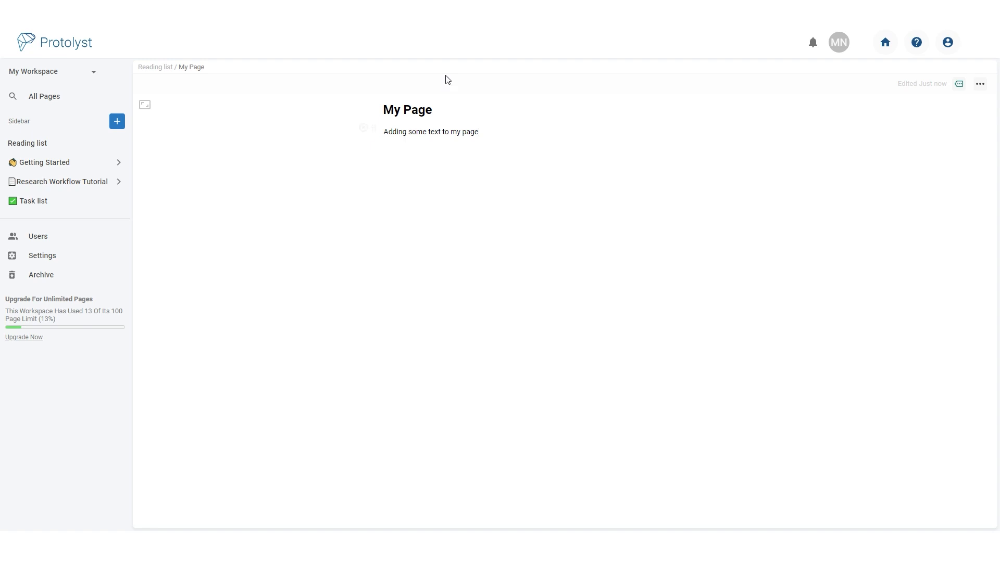
click(518, 142)
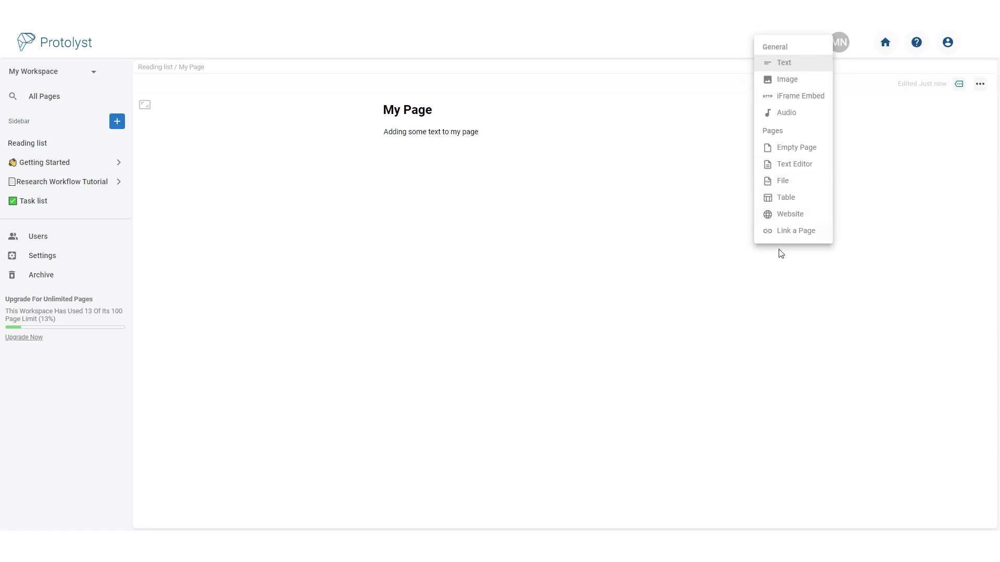
click(444, 267)
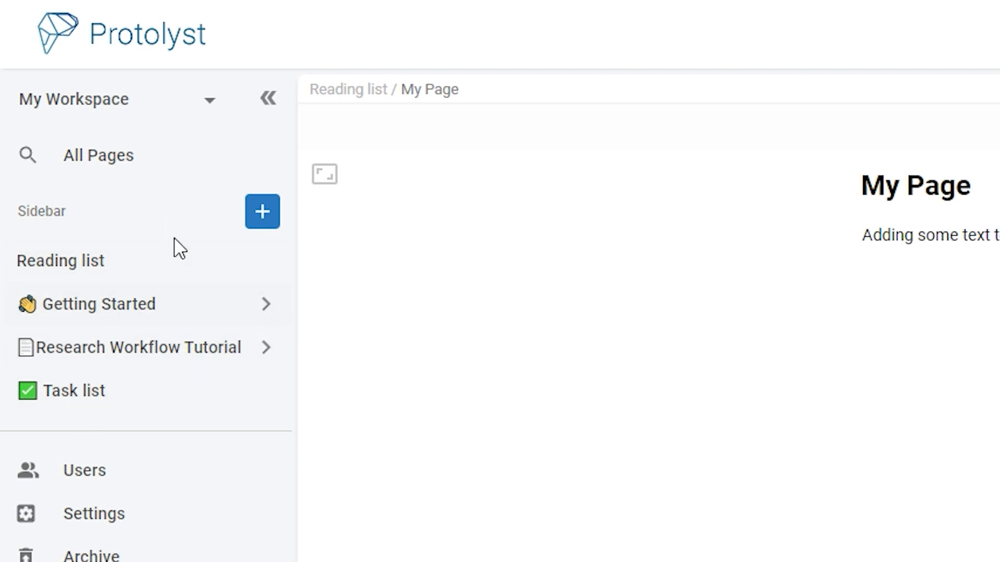
Step: Return to the Reading list table and add a page titled "Power of Thought"
click(357, 100)
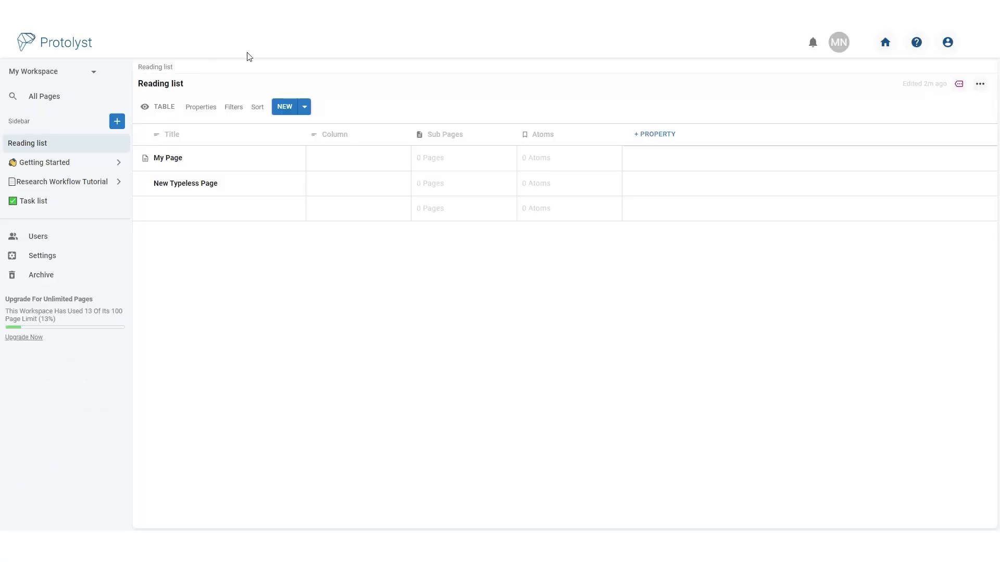
click(304, 107)
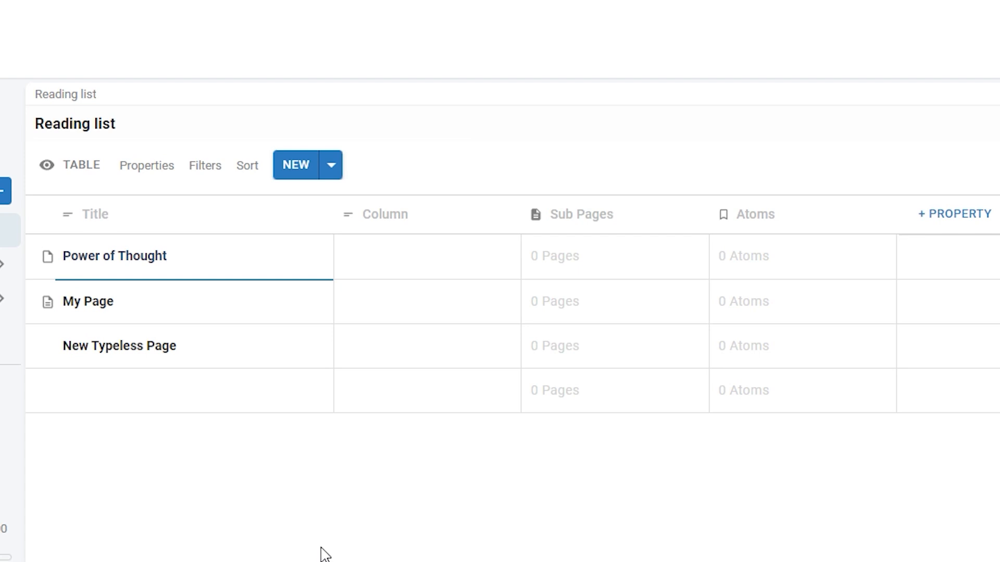
Step: Add a table page to the Reading list and title it "Online Course"
click(331, 165)
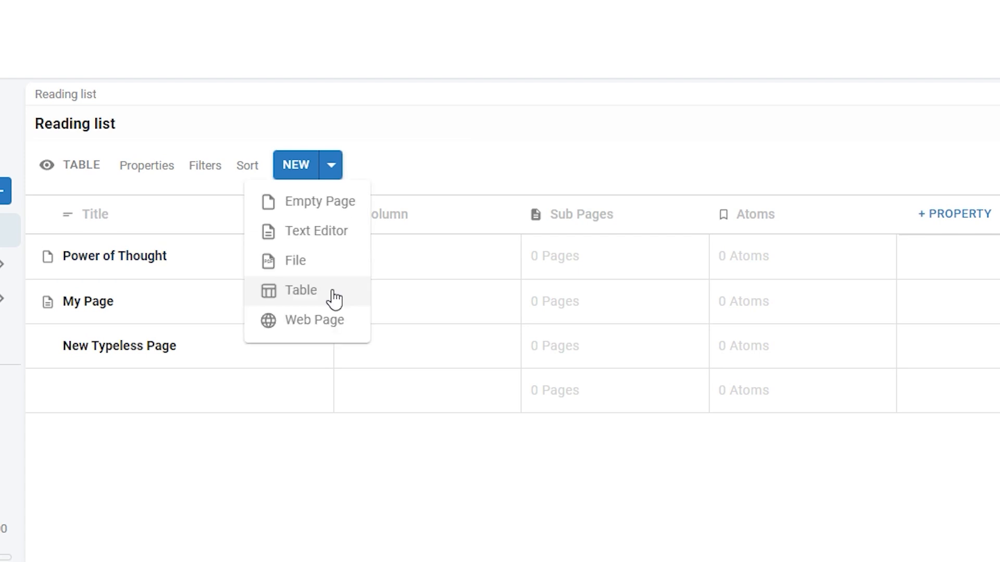
click(333, 298)
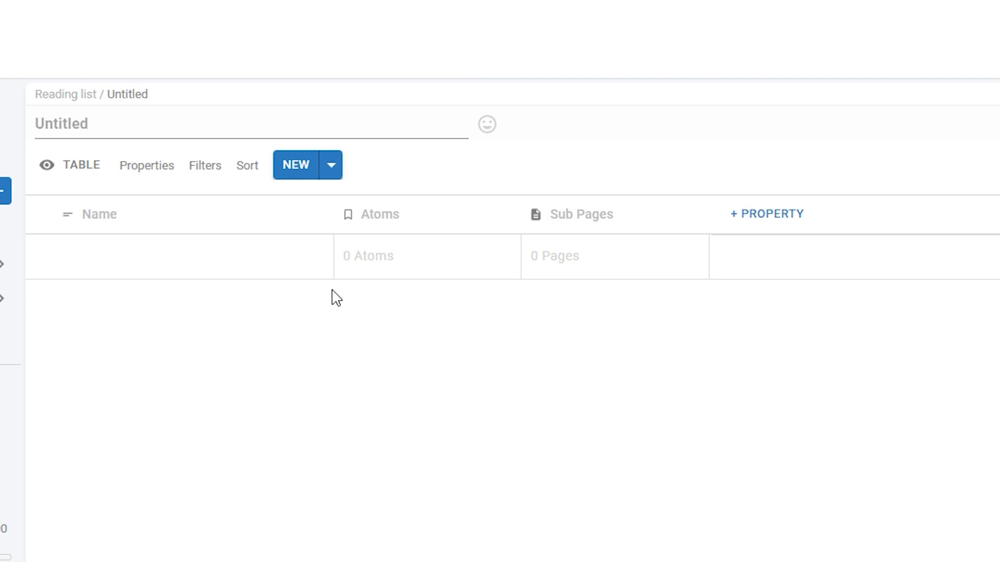
text(ONlin)
key(BackSpace)
key(BackSpace)
key(BackSpace)
key(BackSpace)
text(nline Course)
Step: Add two rows named "Session 1" and "Session 2" to the Online Course table
click(214, 271)
text(Session 1)
click(296, 165)
text(Session 2)
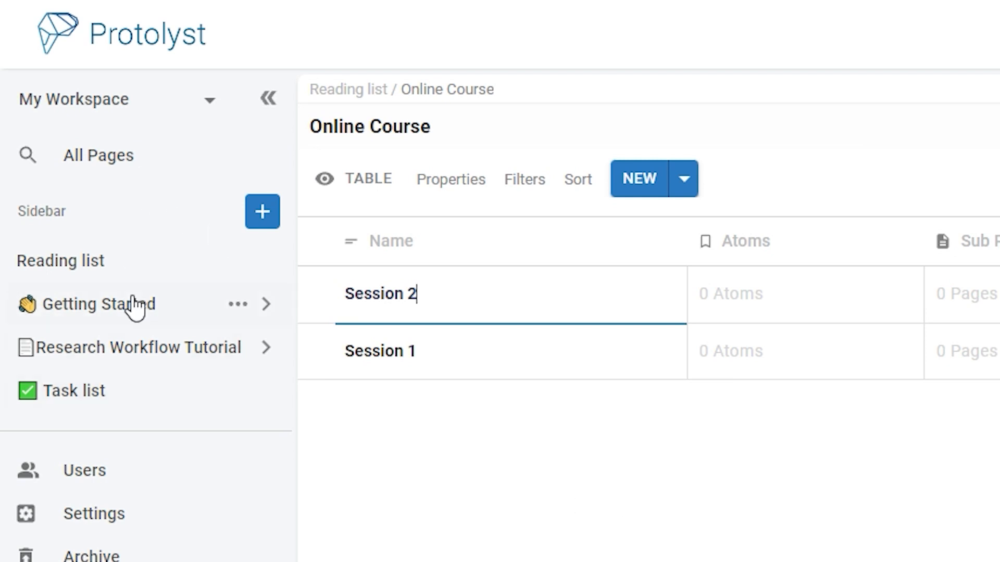
click(383, 92)
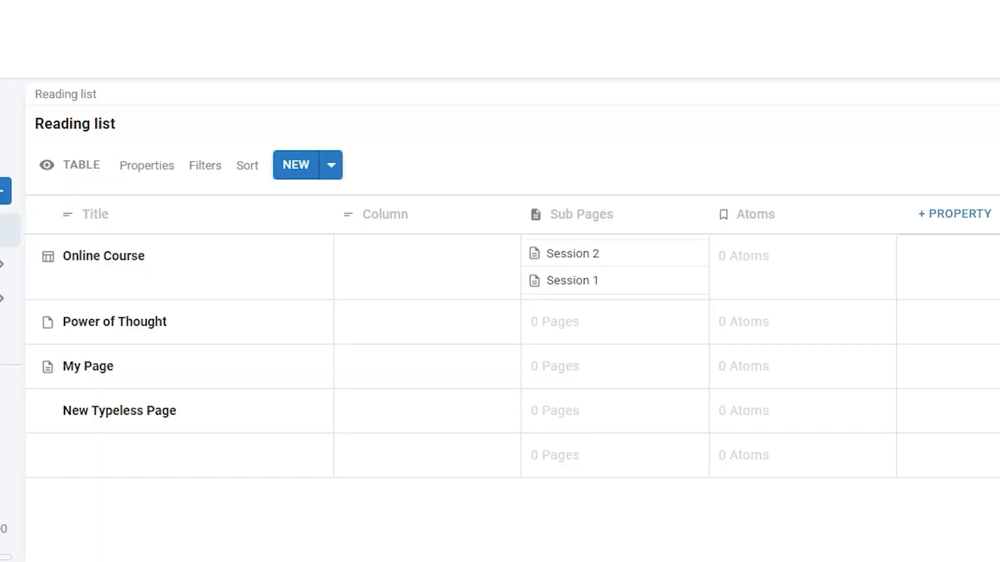
click(344, 174)
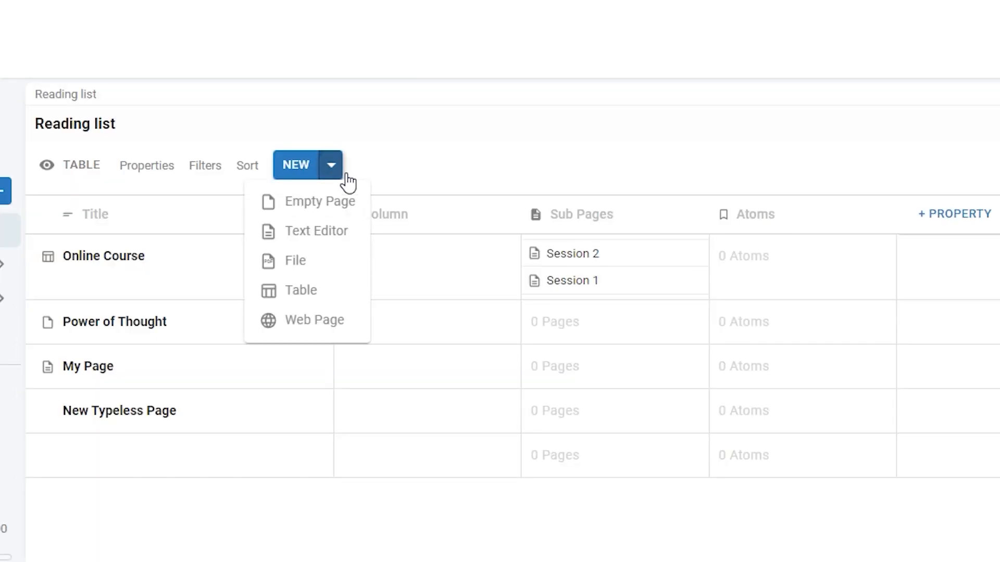
click(345, 322)
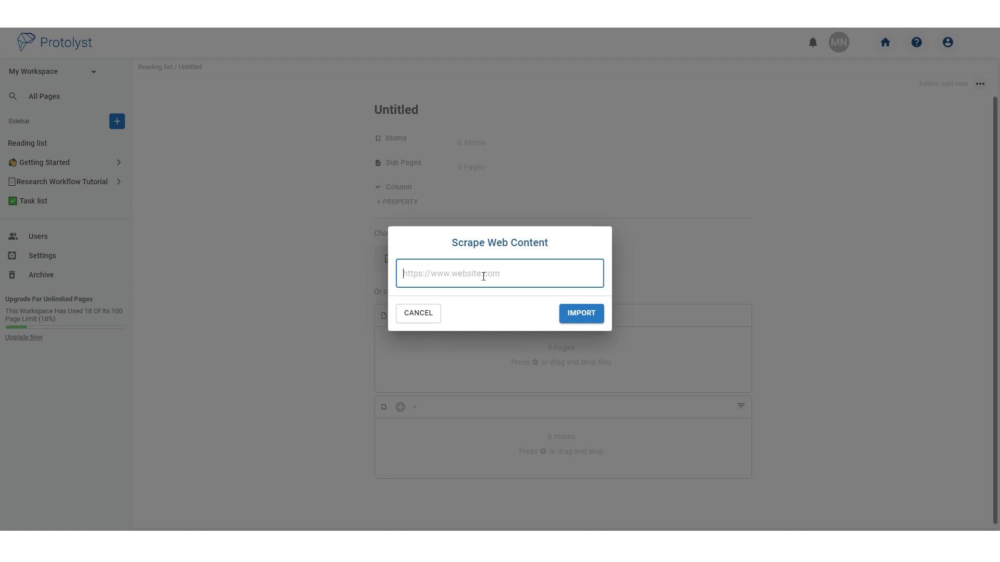
text(https://nesslabs.com/habits-routines-rituals)
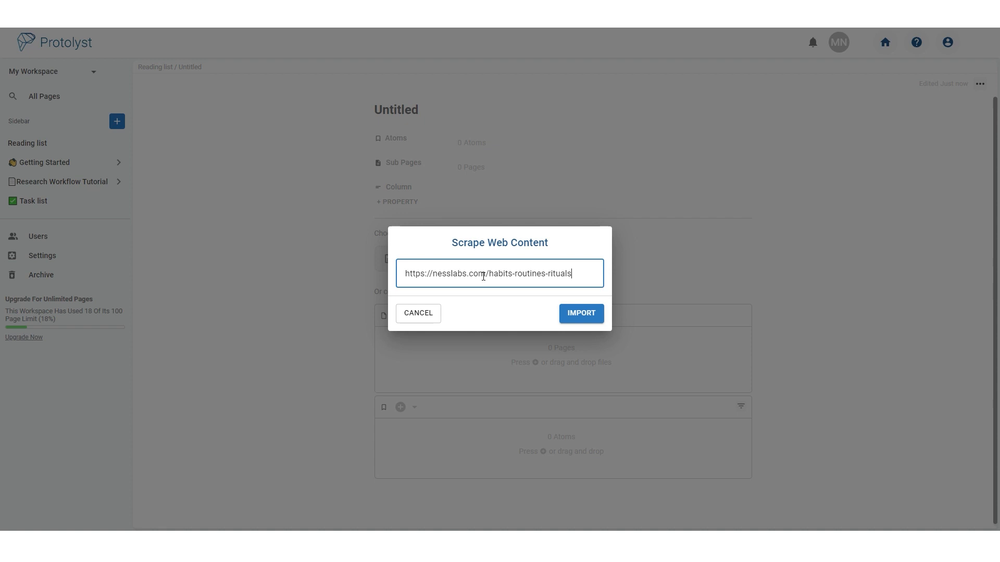
click(596, 314)
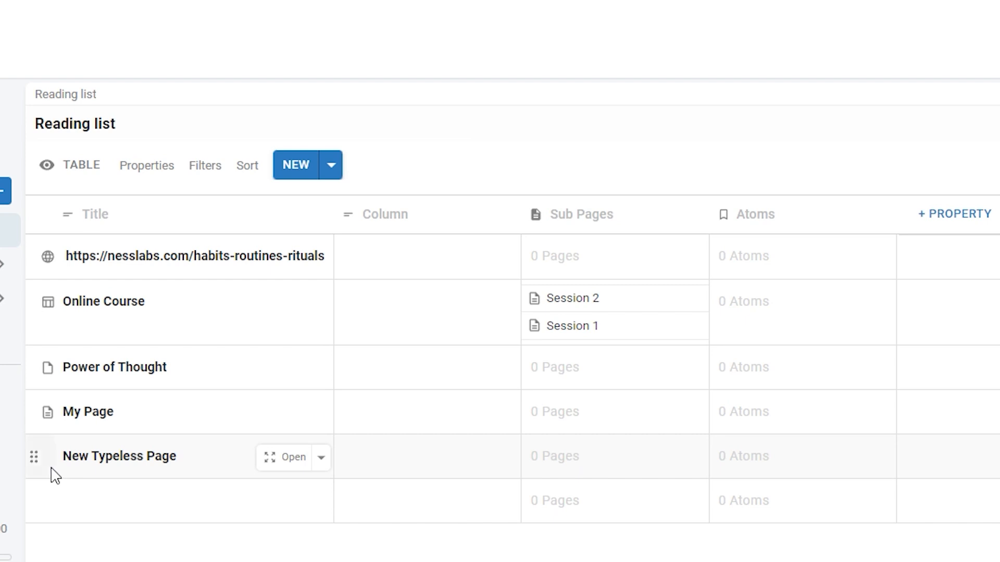
Step: Add a page titled "Plasmoda" to the Reading list table
click(309, 167)
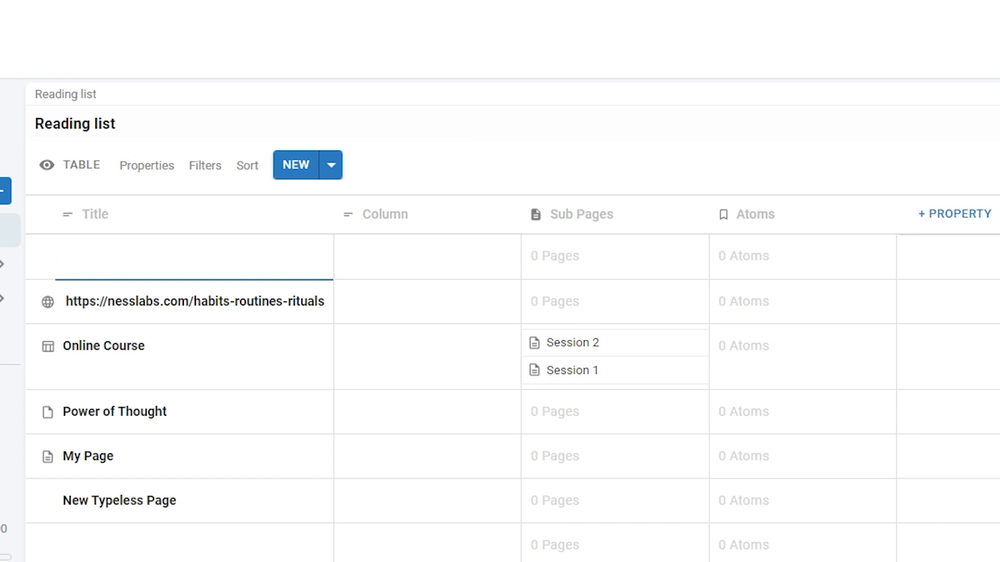
click(291, 258)
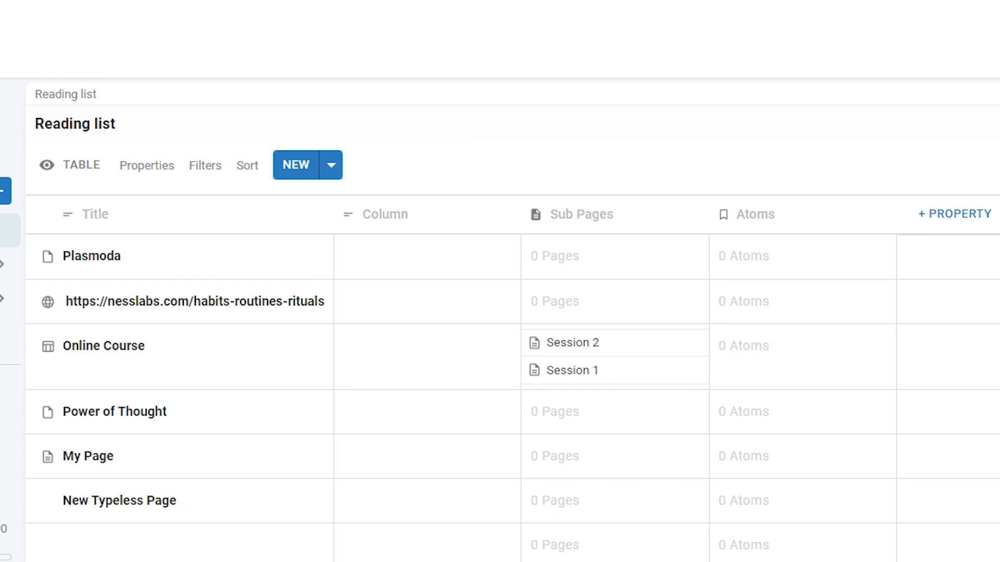
Step: Delete the "Plasmoda" page from the Reading list table, sending it to the archive
right_click(216, 270)
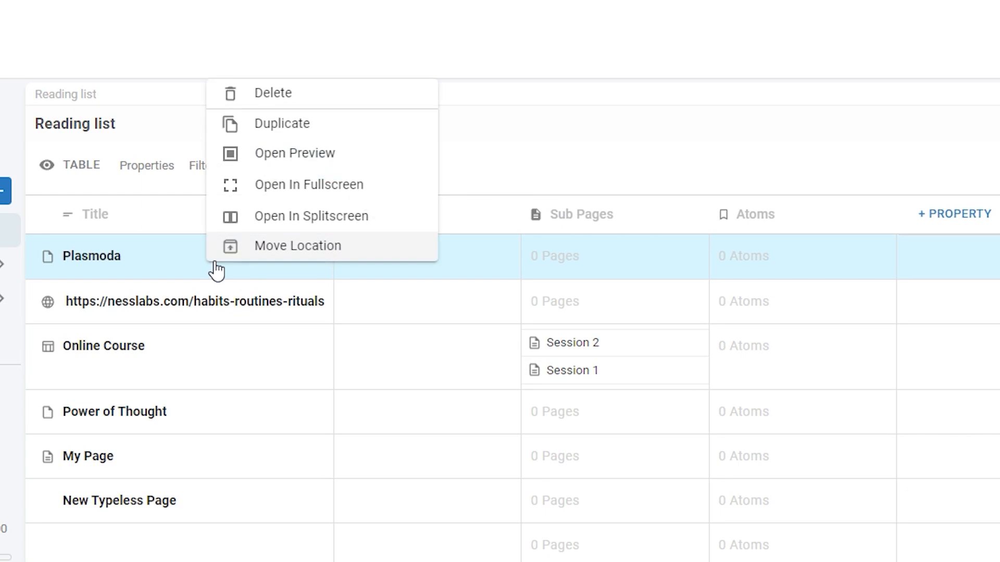
click(315, 100)
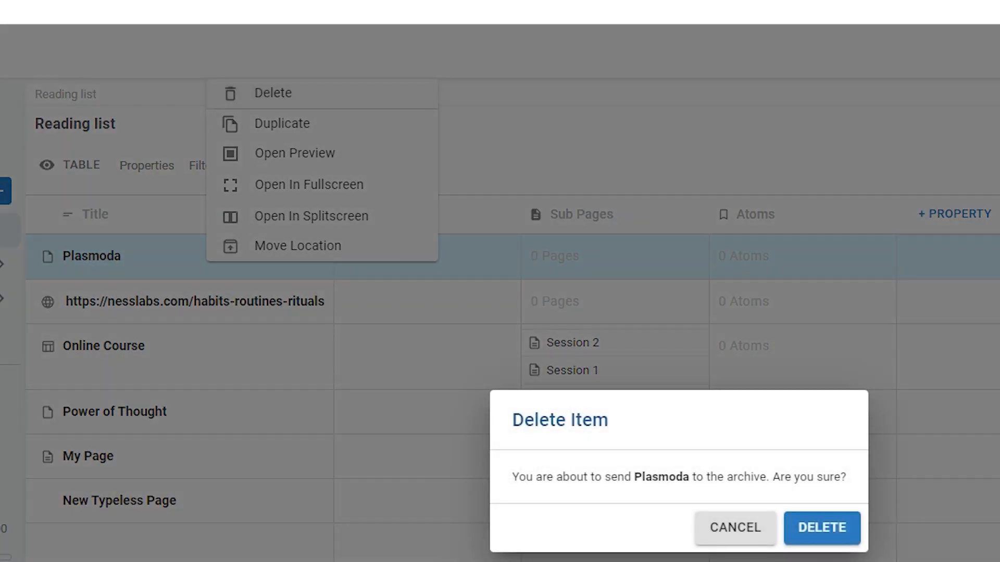
click(828, 537)
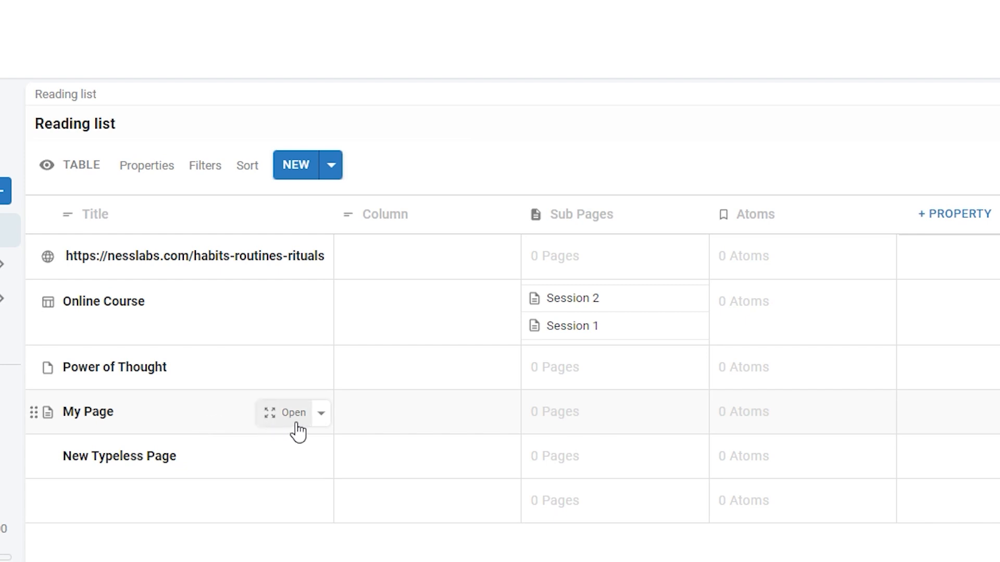
Step: View My Page in full, return to the Reading list table and check the other ways to open that page
click(295, 424)
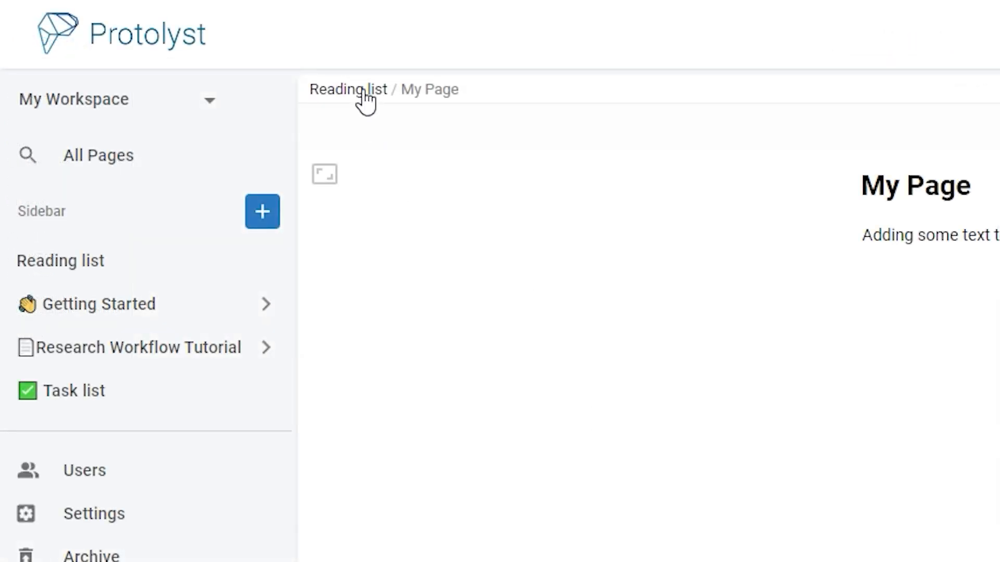
click(364, 94)
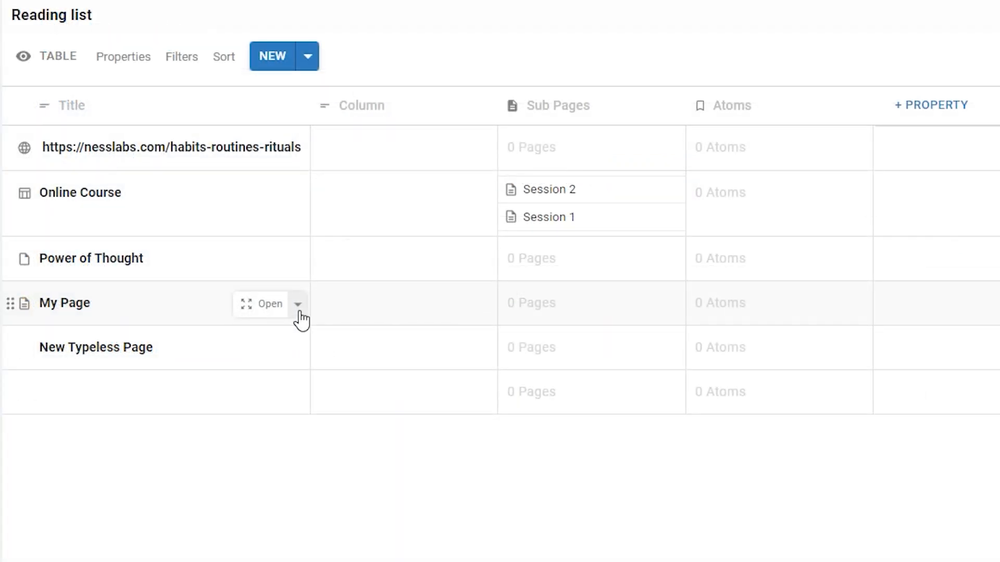
click(299, 306)
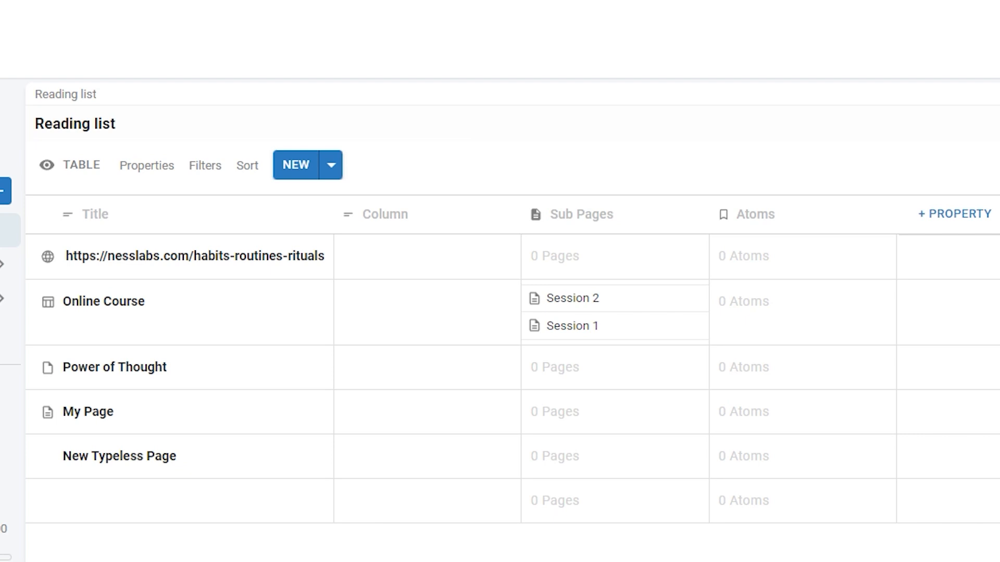
Step: Open My Page from the Reading list table and show its properties, including its atoms and pages
click(298, 417)
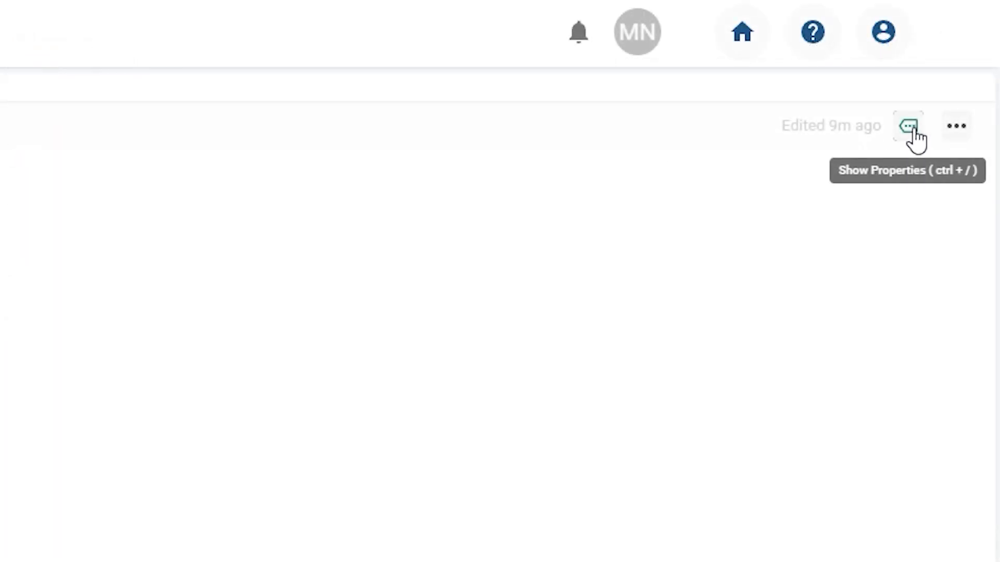
click(912, 135)
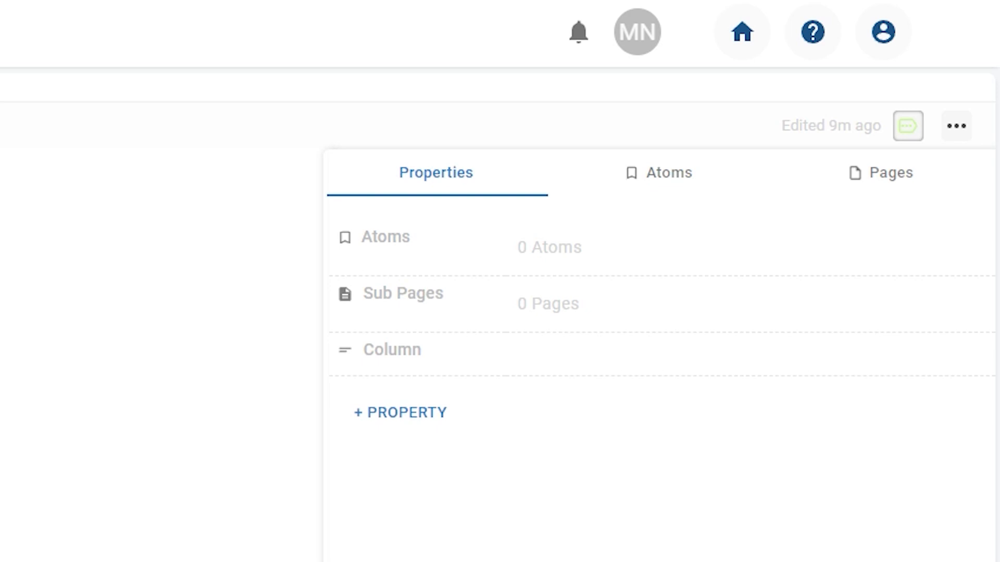
click(688, 194)
click(888, 184)
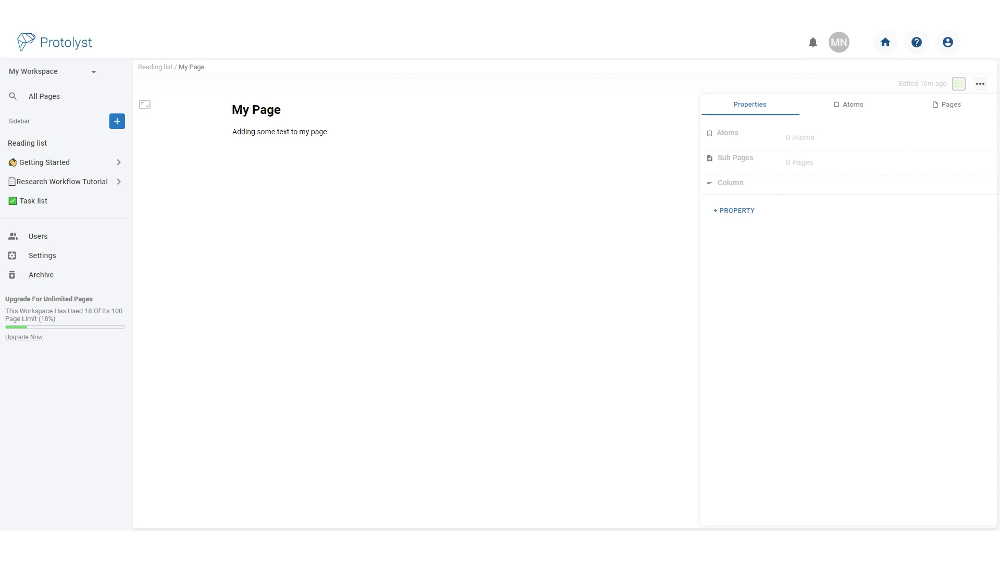
Step: Open the Reading list table in split screen alongside My Page to compare its columns with the page properties
click(65, 148)
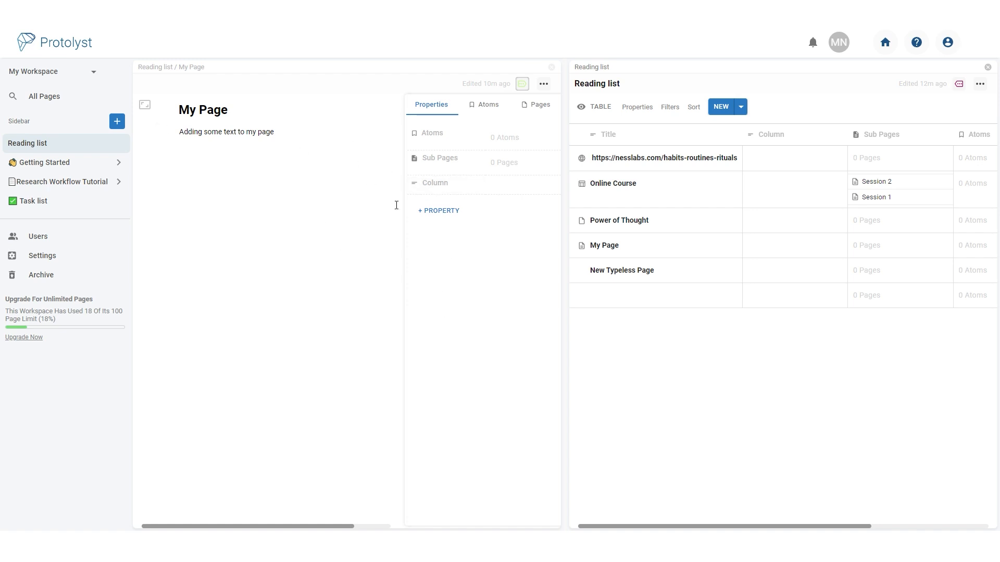
drag(801, 526, 852, 527)
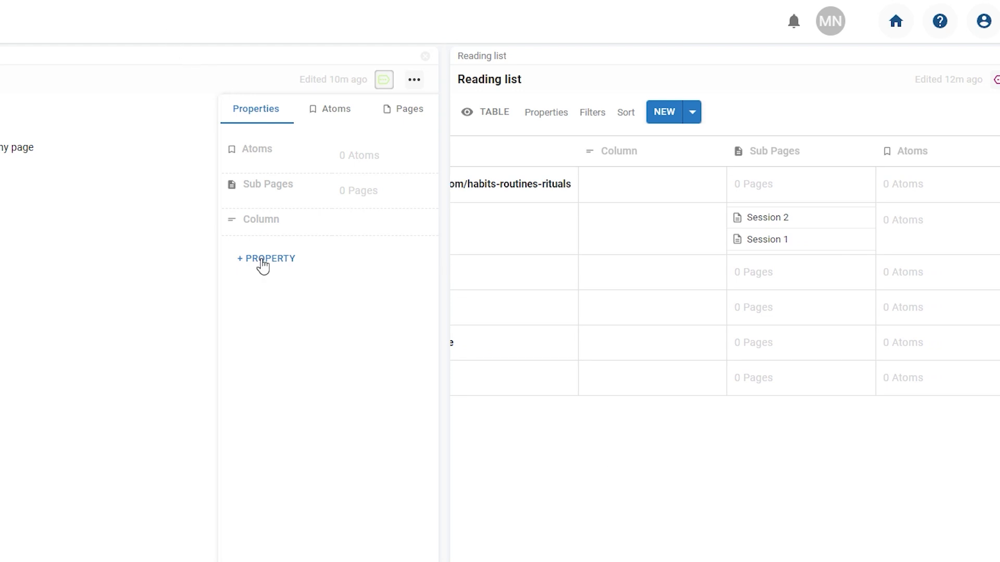